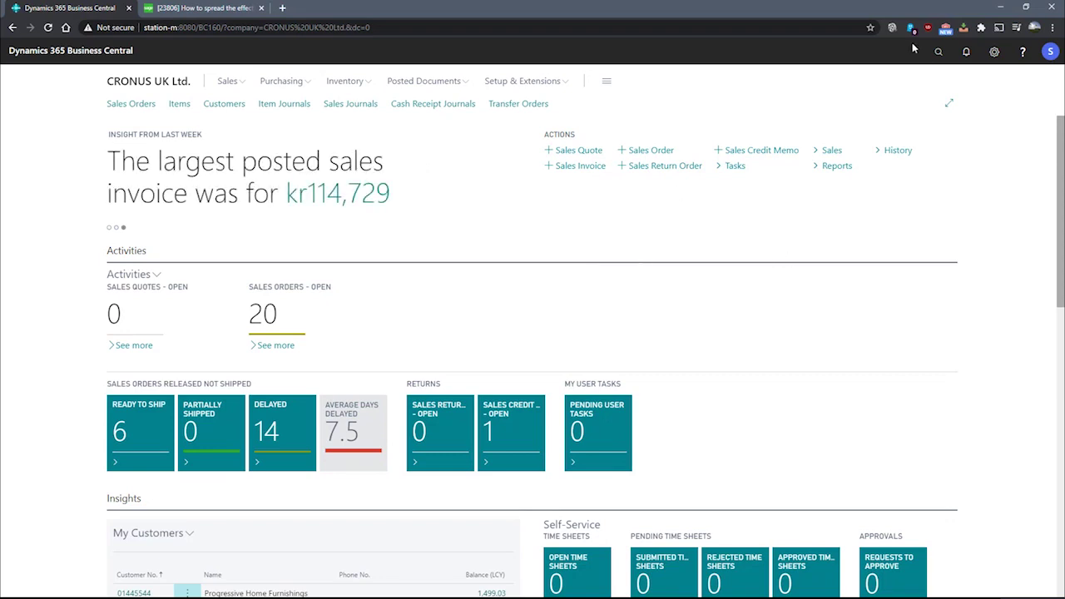
# Step: Open the Tell Me search for pages and tasks from the Role Center
pyautogui.click(937, 53)
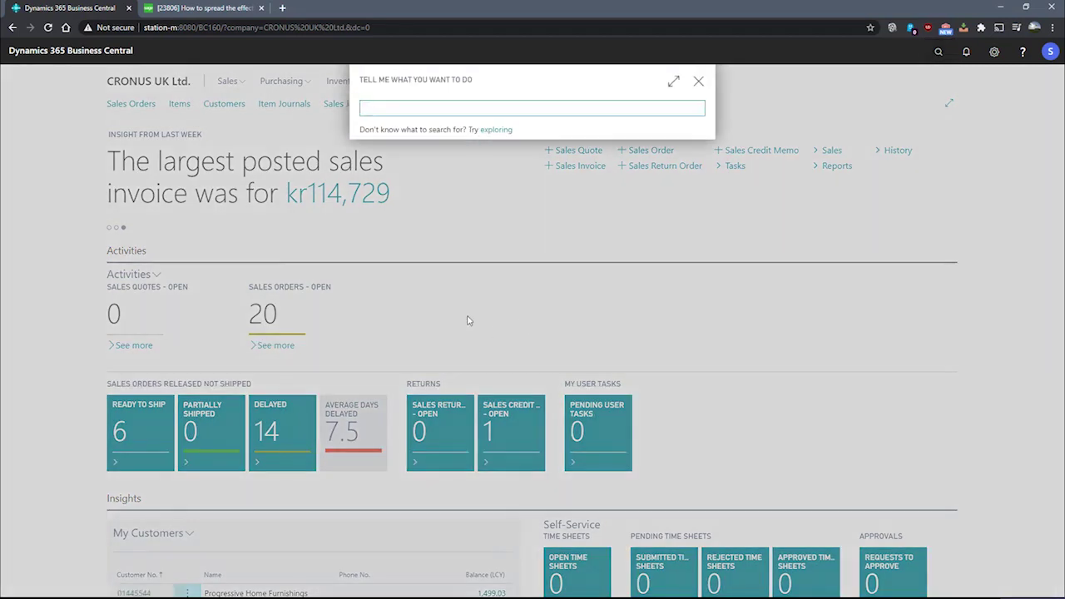
# Step: Search 'deferral templ', open the empty Deferral Templates list, and start a new template card
pyautogui.write('deferral templ')
pyautogui.click(389, 162)
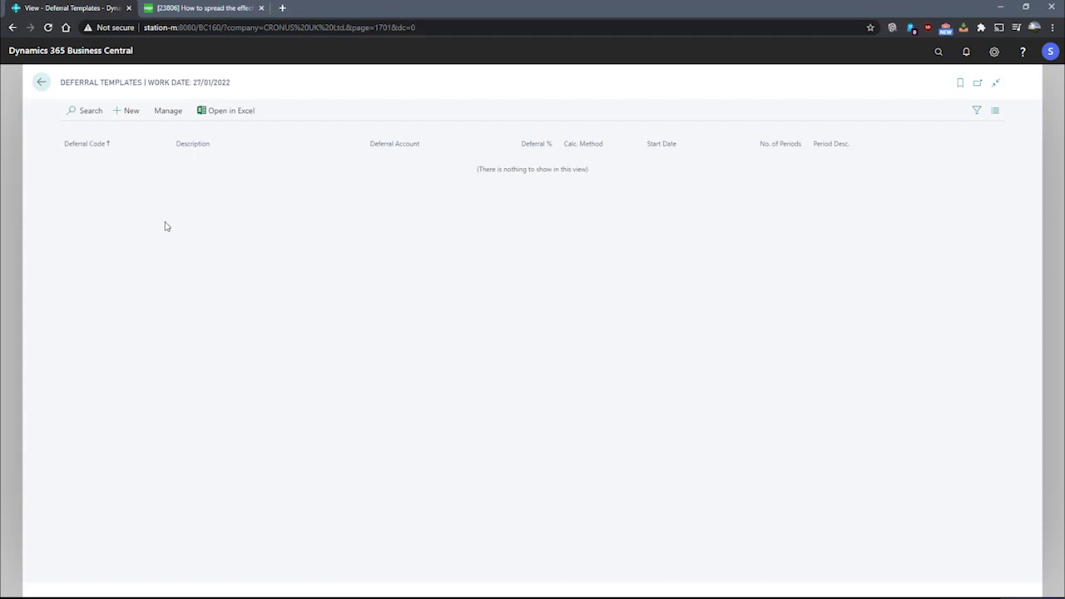
pyautogui.click(127, 113)
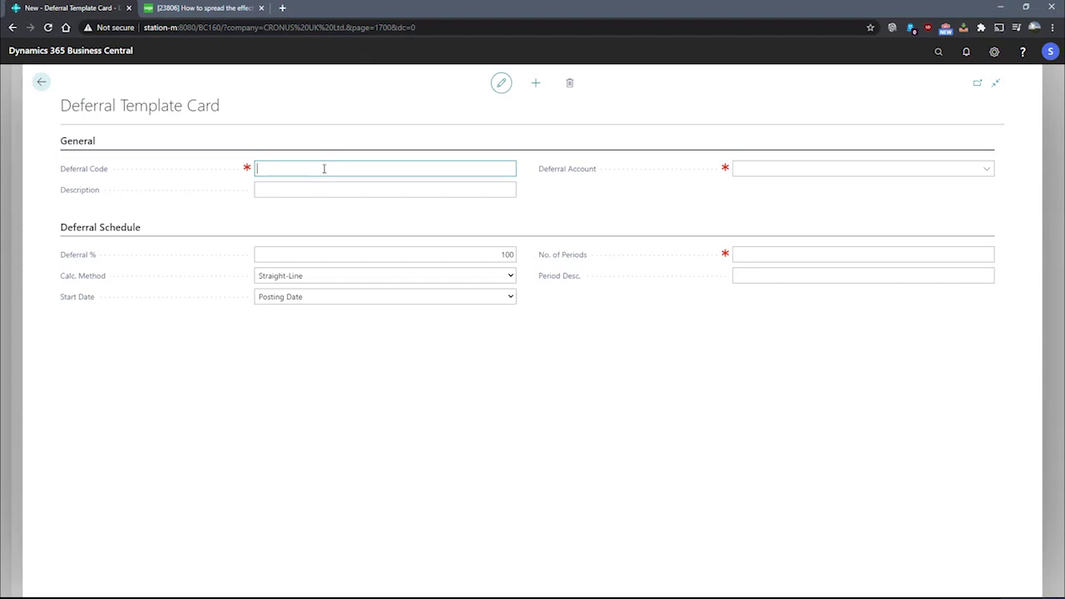
# Step: Give the new template code 12MONTH and description '12 Months Deferral'
pyautogui.write('12MONTH')
pyautogui.press('Tab')
pyautogui.write('12 Months Deferral')
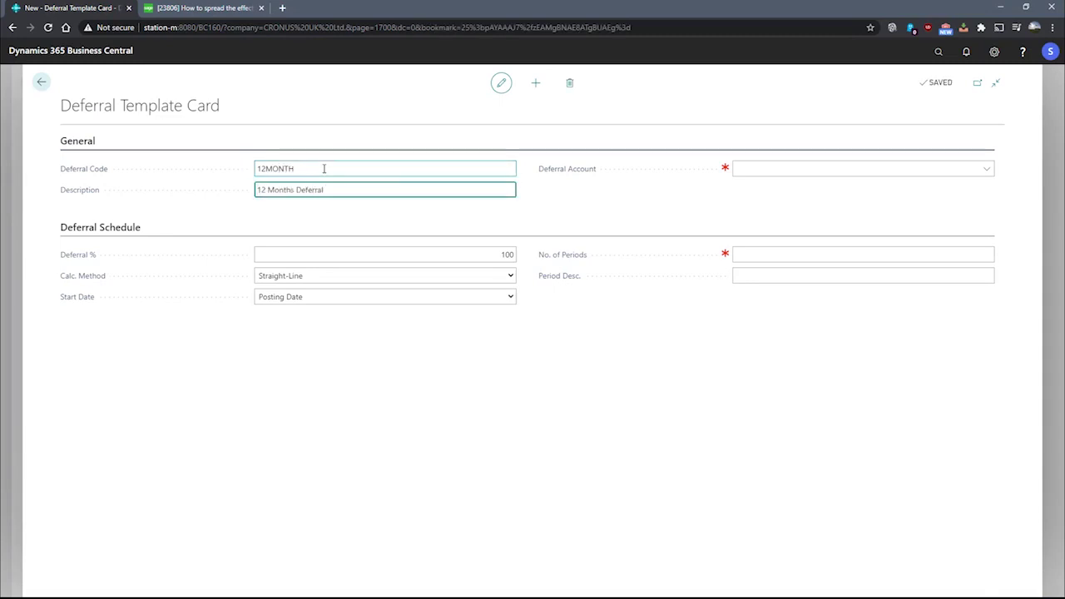
pyautogui.click(751, 172)
# Step: Look up 'defer' and choose account 2350 Deferred Income as the deferral account
pyautogui.write('defer')
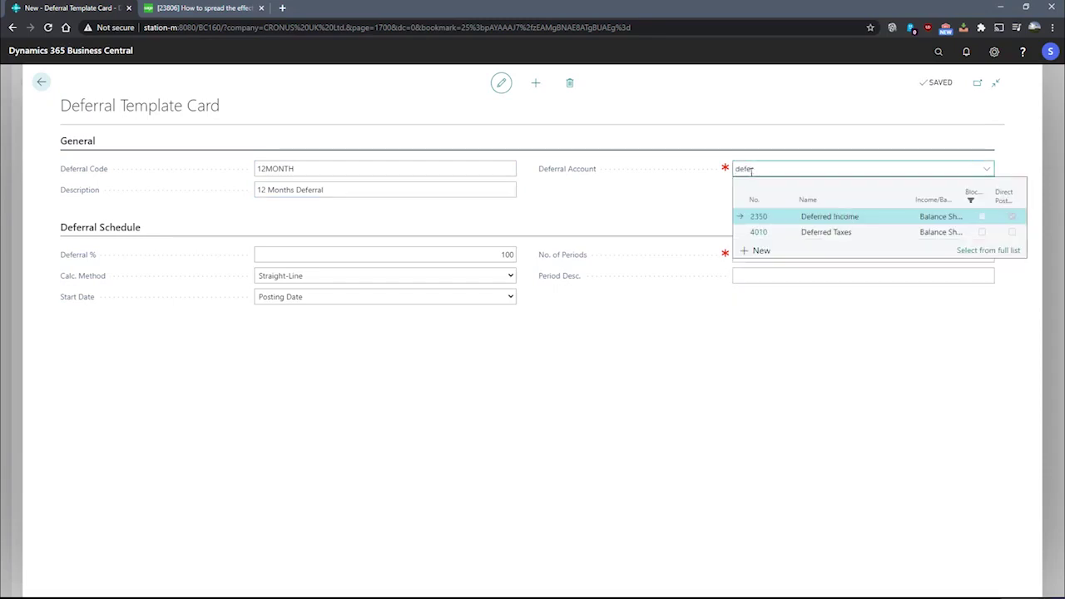
pyautogui.press('Return')
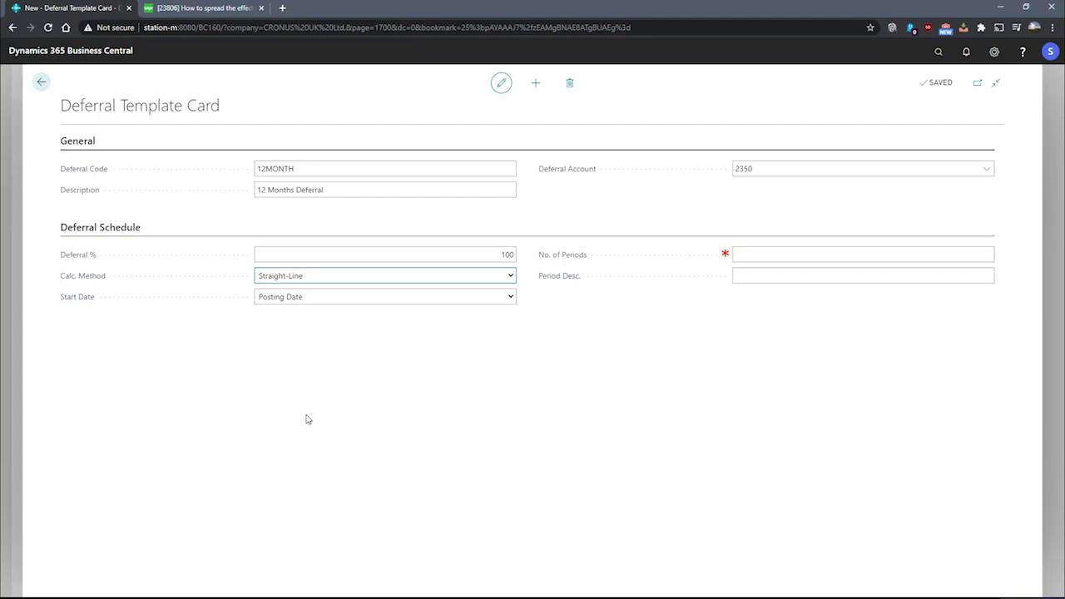
pyautogui.click(306, 419)
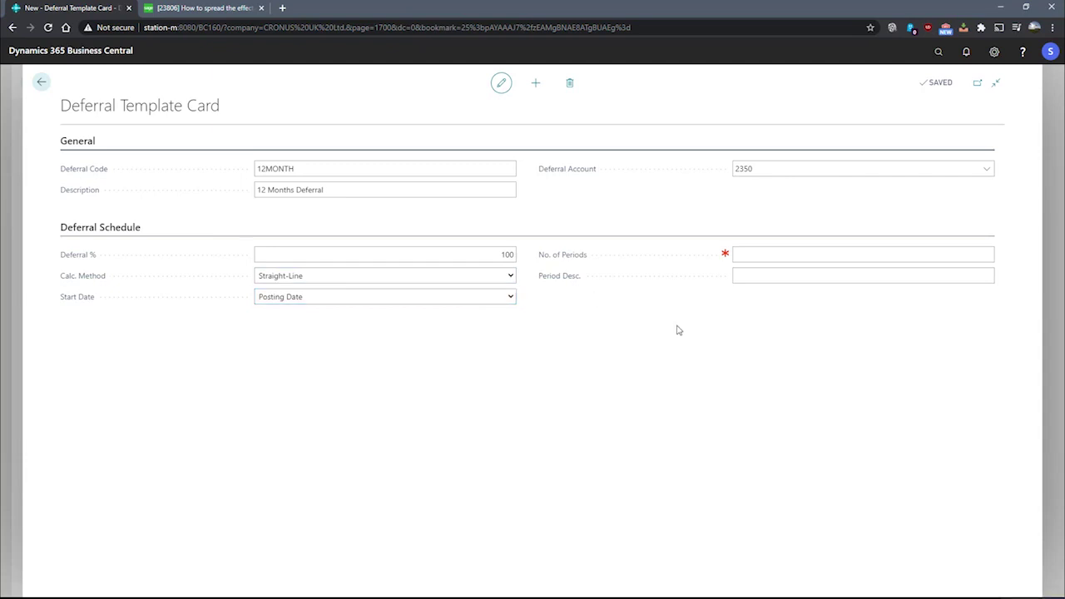
# Step: Enter 12 in No. of Periods and commit the value
pyautogui.click(884, 254)
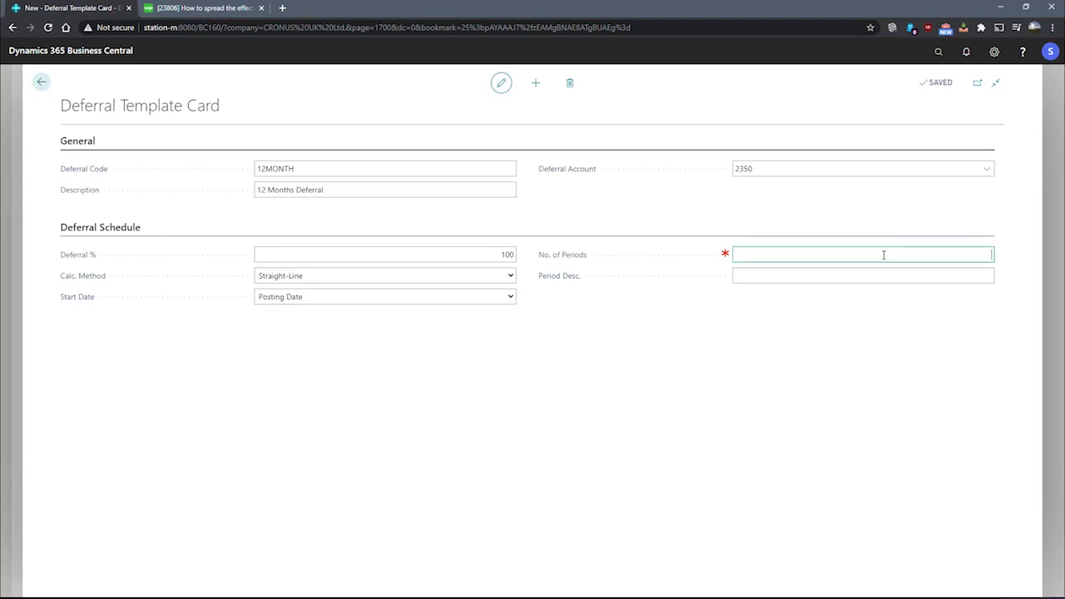
pyautogui.write('12')
pyautogui.click(703, 371)
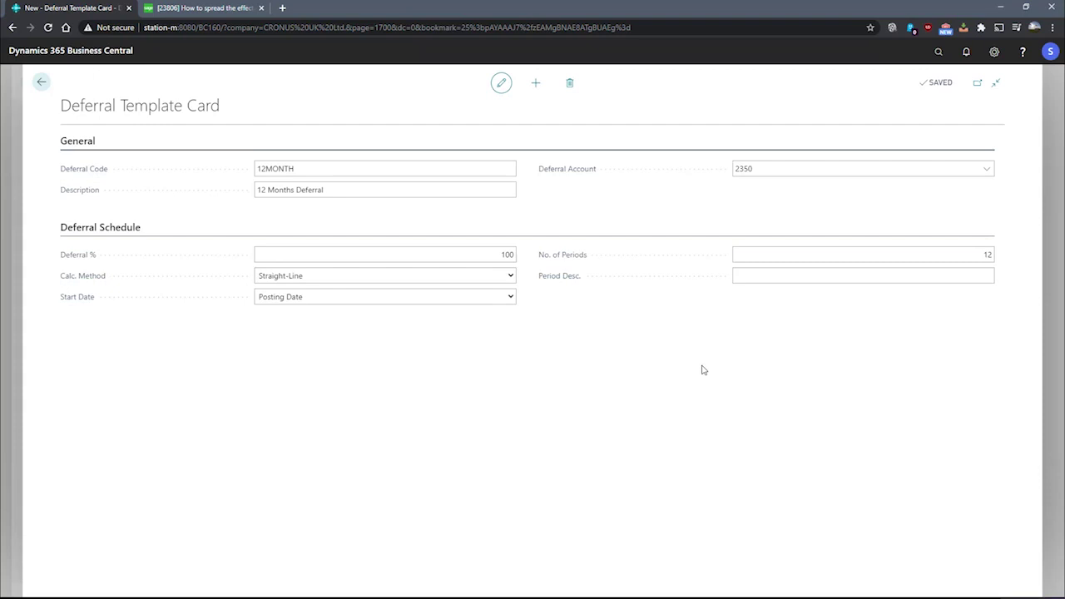
pyautogui.click(805, 280)
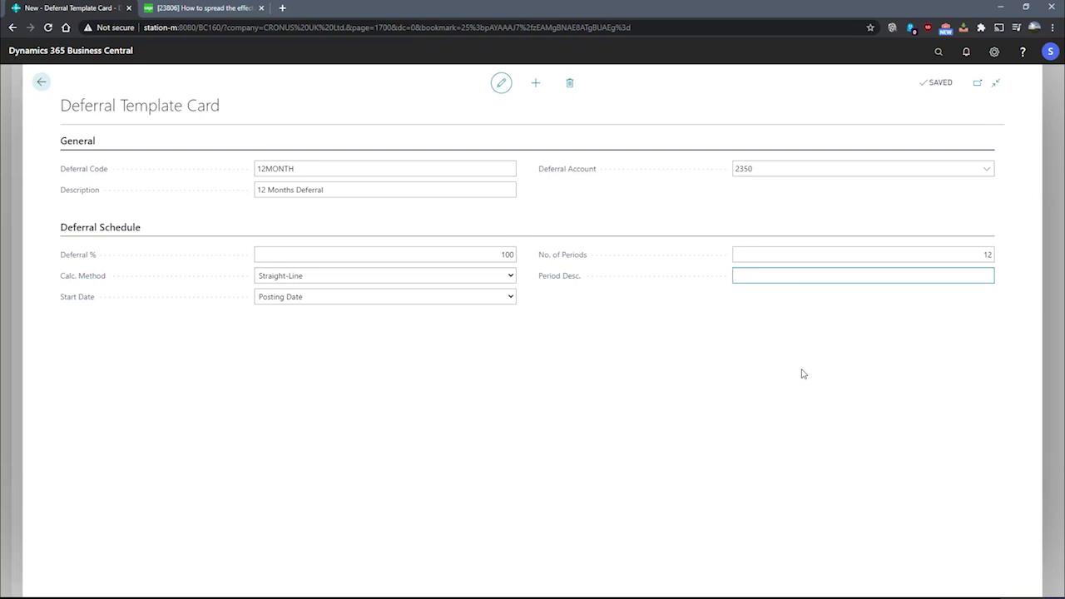
pyautogui.write('%1 %2 %33')
pyautogui.press('BackSpace')
pyautogui.press('BackSpace')
pyautogui.press('BackSpace')
pyautogui.press('BackSpace')
pyautogui.press('BackSpace')
pyautogui.press('BackSpace')
pyautogui.press('BackSpace')
pyautogui.press('BackSpace')
pyautogui.press('BackSpace')
pyautogui.write('Reve')
pyautogui.write('nue Deferred For')
pyautogui.write(' %4')
pyautogui.write(' %6')
pyautogui.press('BackSpace')
pyautogui.press('BackSpace')
pyautogui.press('BackSpace')
pyautogui.press('BackSpace')
pyautogui.press('BackSpace')
pyautogui.press('BackSpace')
# Step: Replace 'May 2020' with '%4 %6' so Period Desc. reads 'Revenue Deferred For %4 %6'
pyautogui.write('May 2020')
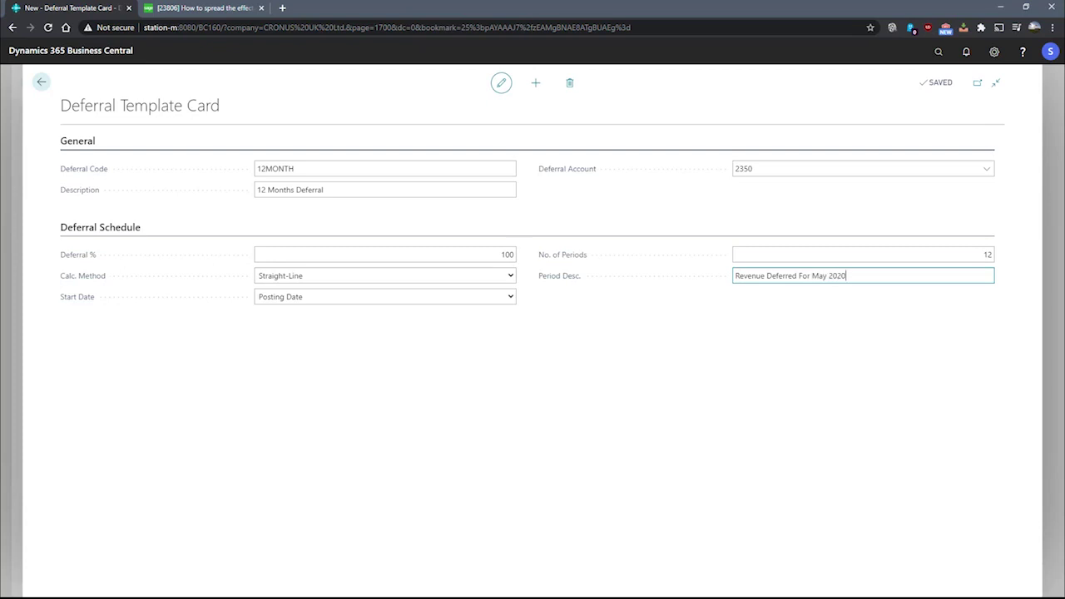
pyautogui.hotkey('ctrl', 'Left')
pyautogui.hotkey('ctrl', 'Left')
pyautogui.hotkey('shift', 'End')
pyautogui.write('%4 %6')
pyautogui.click(822, 329)
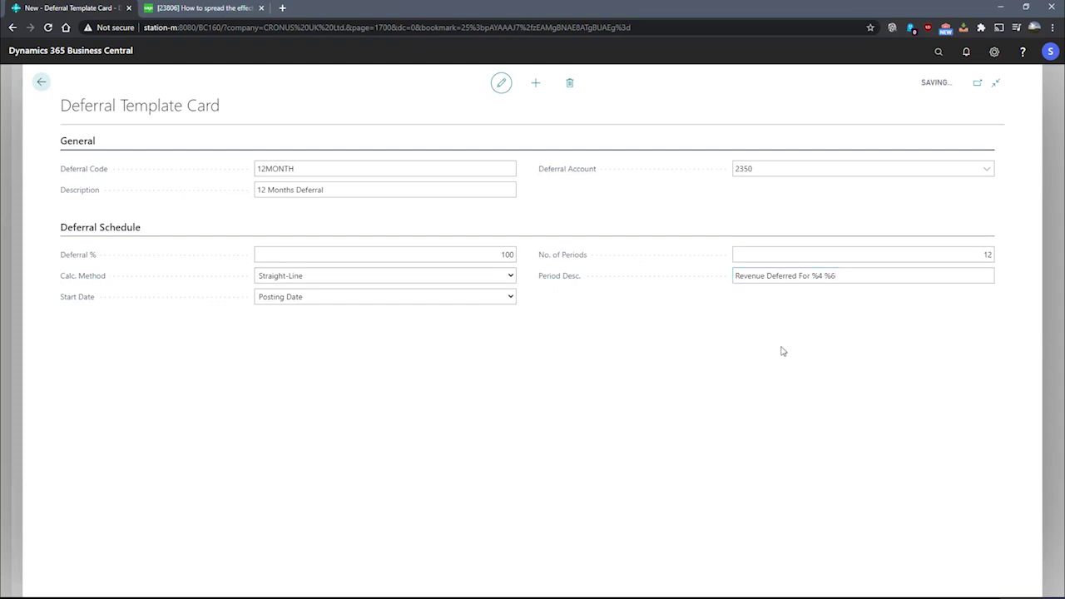